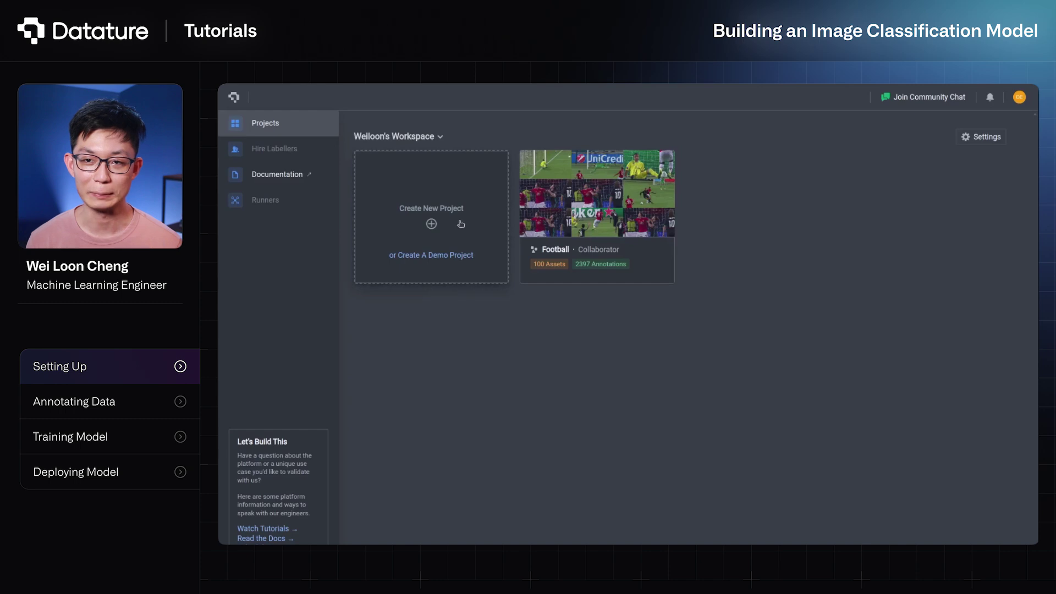
Create a Classification project named Human Action Classification with Image content and Multi-Region data localization
{"action": "left_click", "coordinate": [521, 300]}
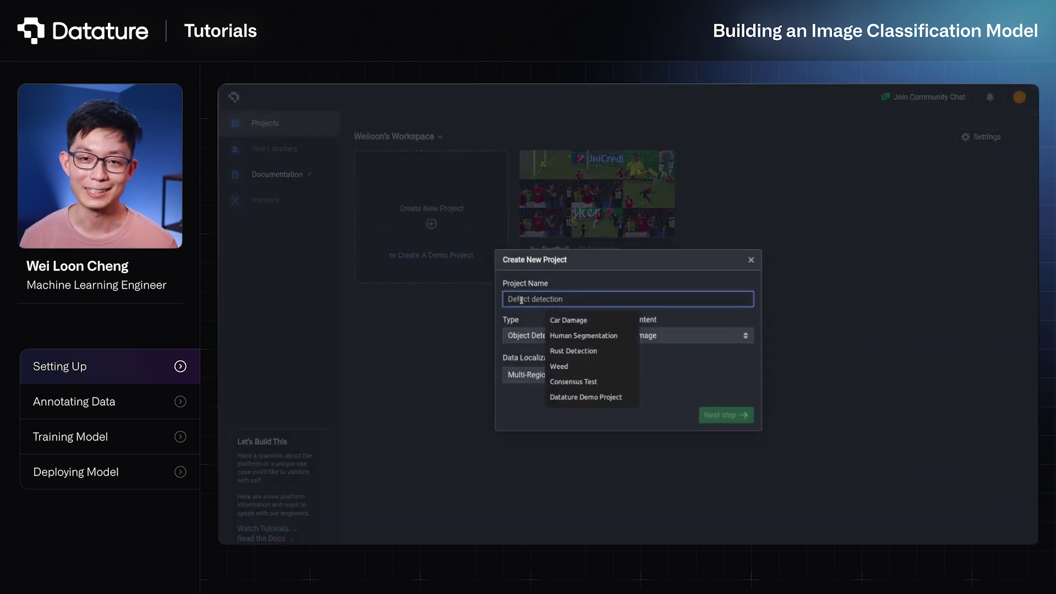
{"action": "type", "text": "Huma"}
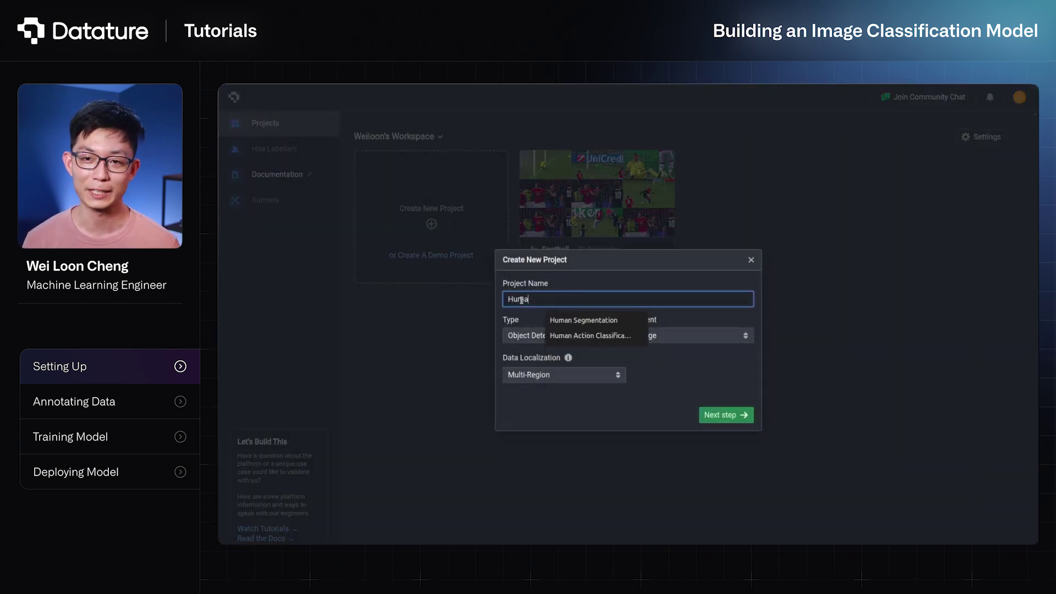
{"action": "type", "text": "n Action"}
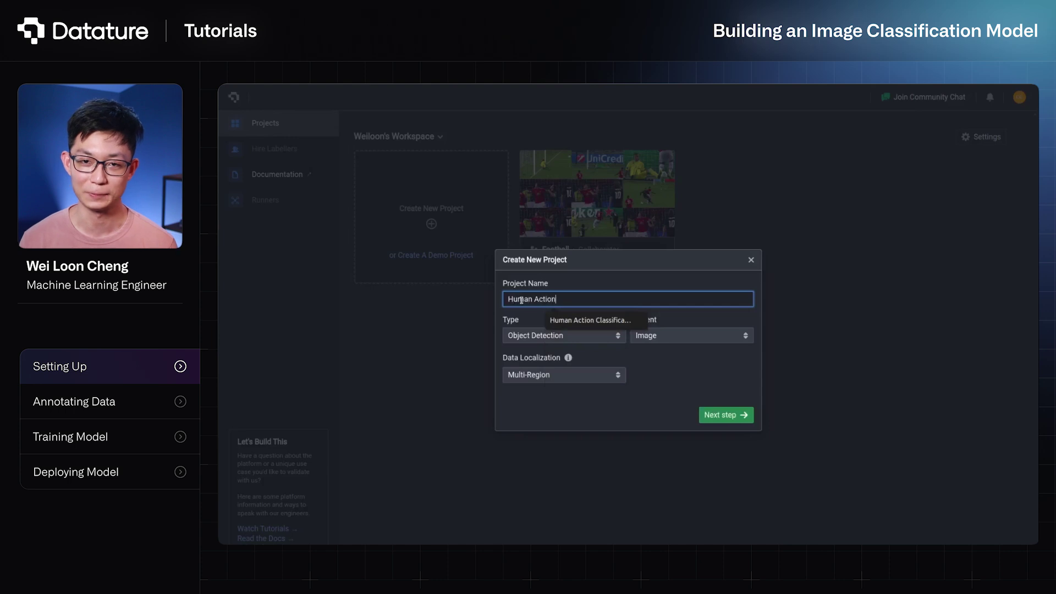
{"action": "type", "text": " Classif"}
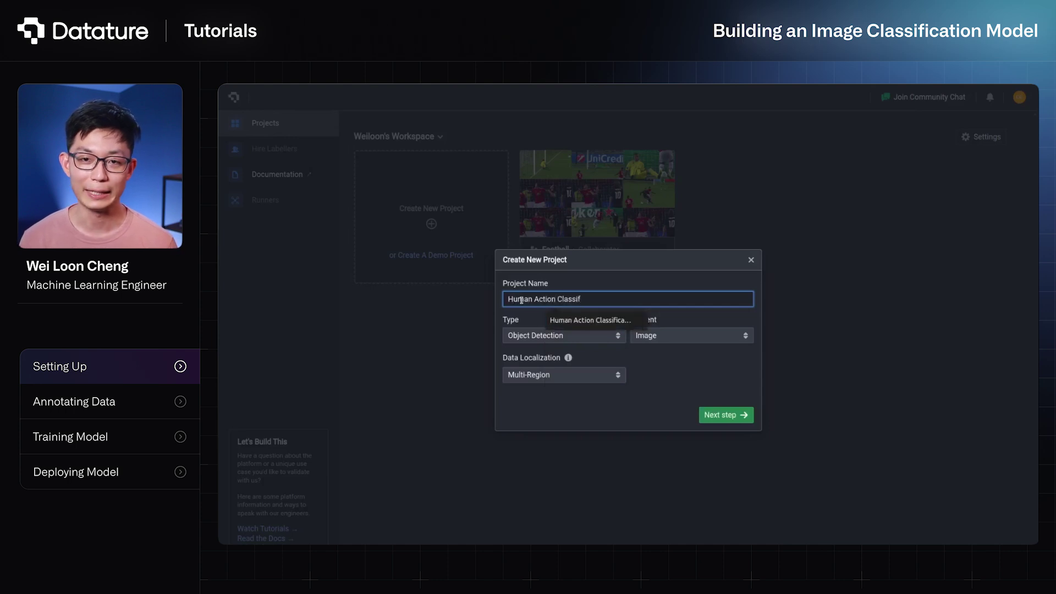
{"action": "type", "text": "ication"}
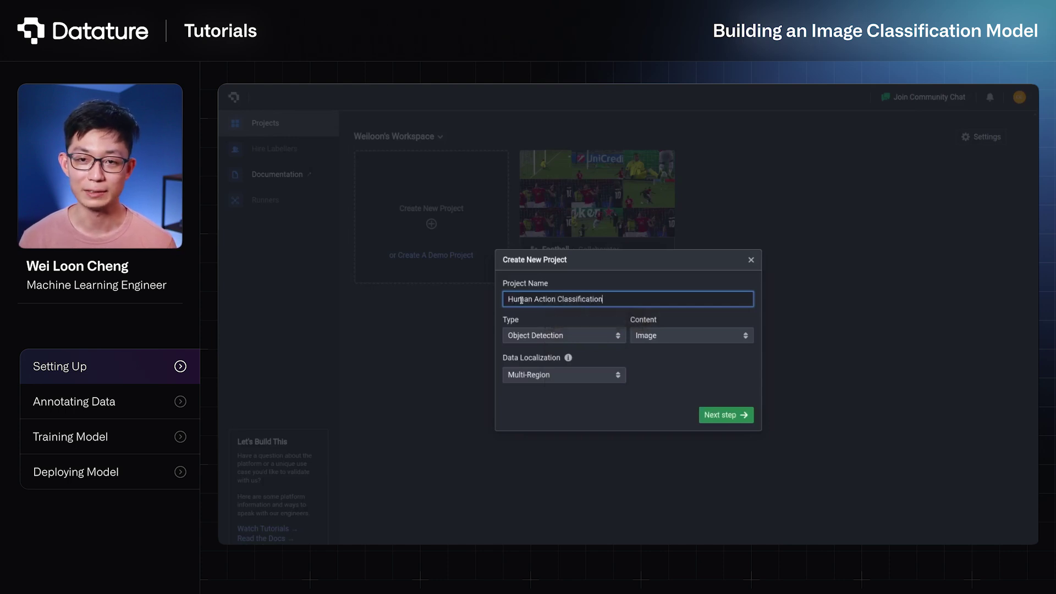
{"action": "left_click", "coordinate": [547, 336]}
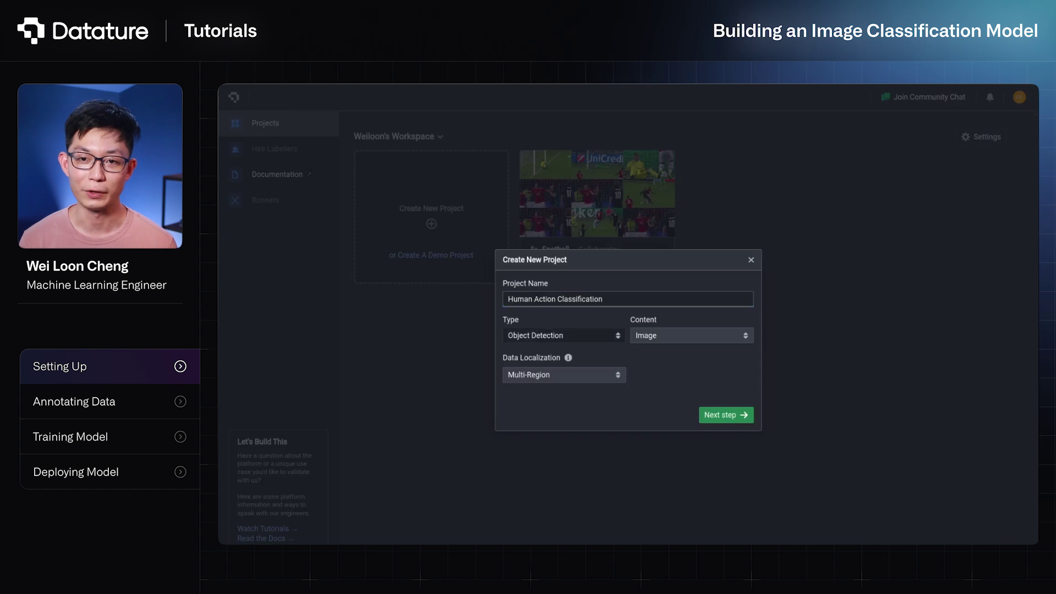
{"action": "left_click", "coordinate": [547, 374]}
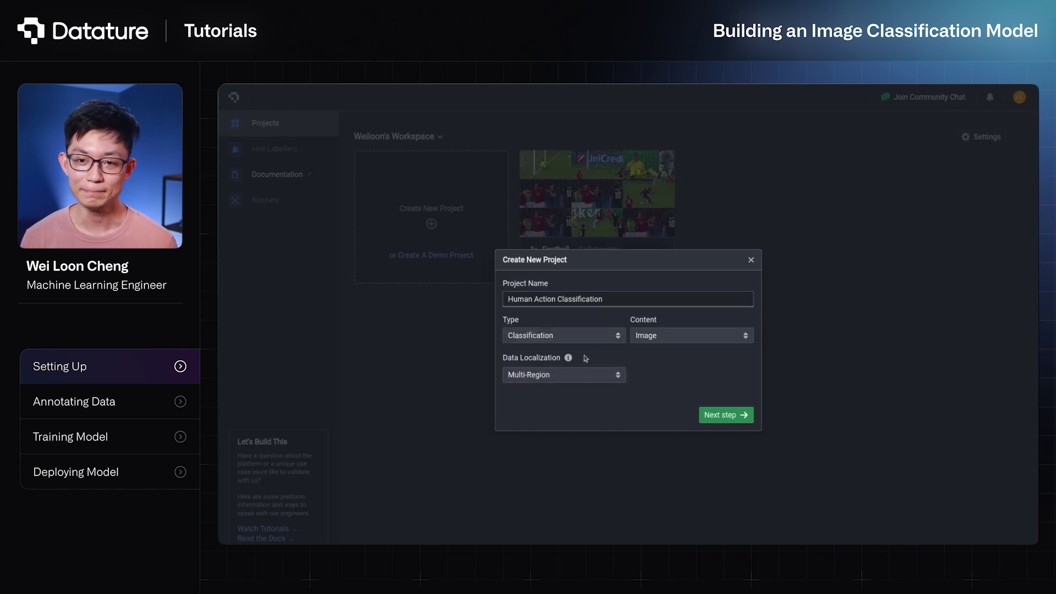
{"action": "left_click", "coordinate": [725, 416]}
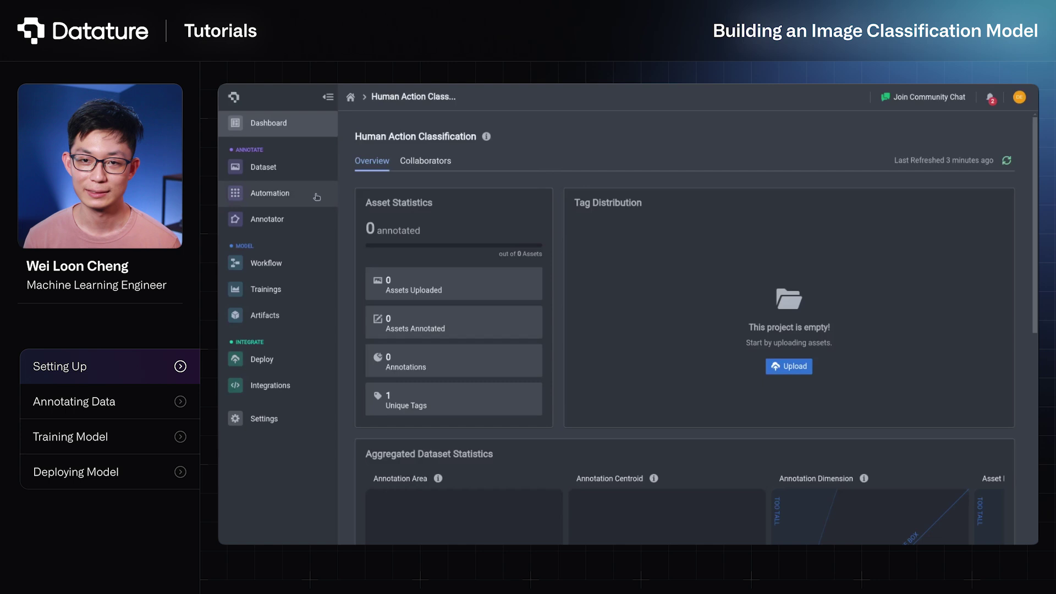
Upload using_laptop_images_413.jpg and using_laptop_images_412.jpg to the dataset in a new asset group named using_laptop
{"action": "left_click", "coordinate": [281, 174]}
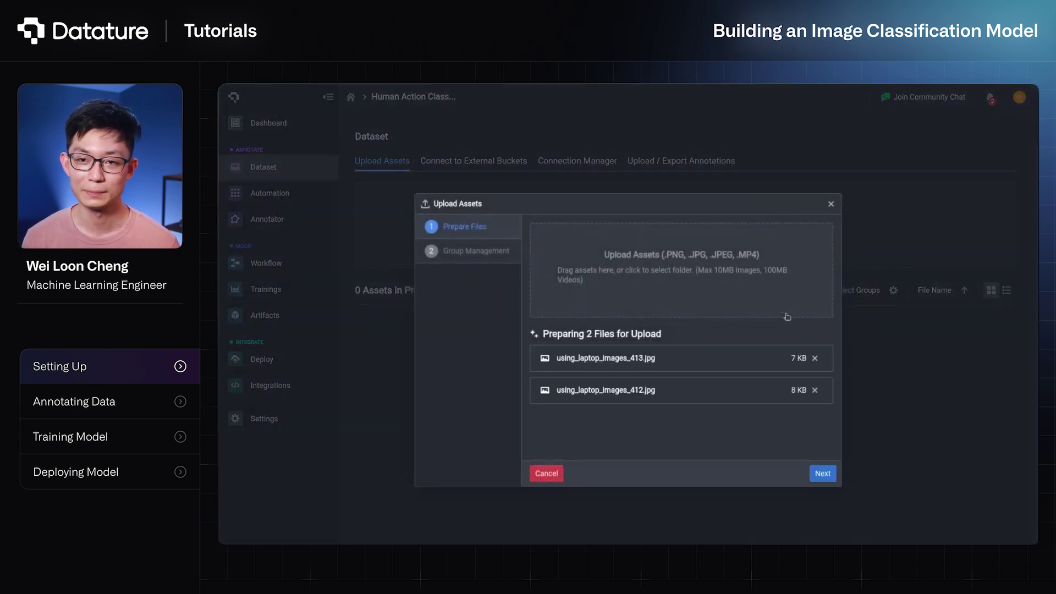
{"action": "left_click", "coordinate": [828, 473]}
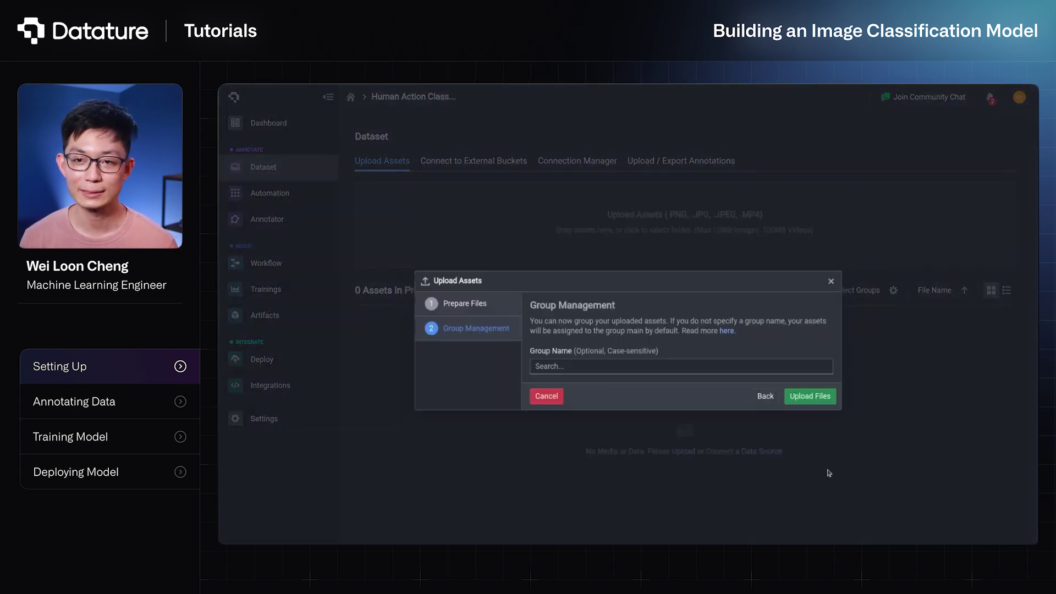
{"action": "left_click", "coordinate": [606, 367]}
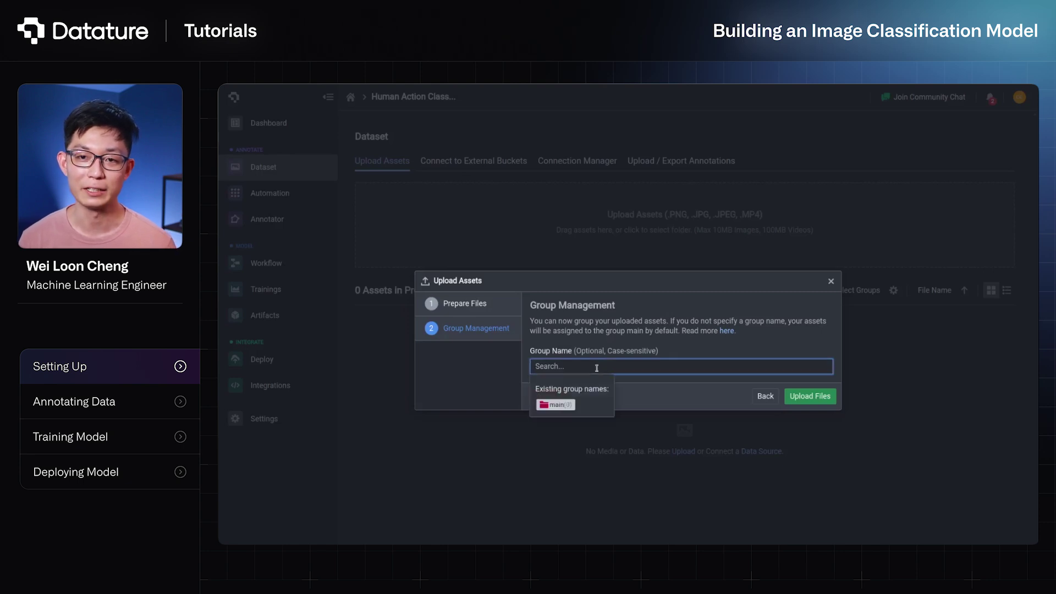
{"action": "type", "text": "using_laptop"}
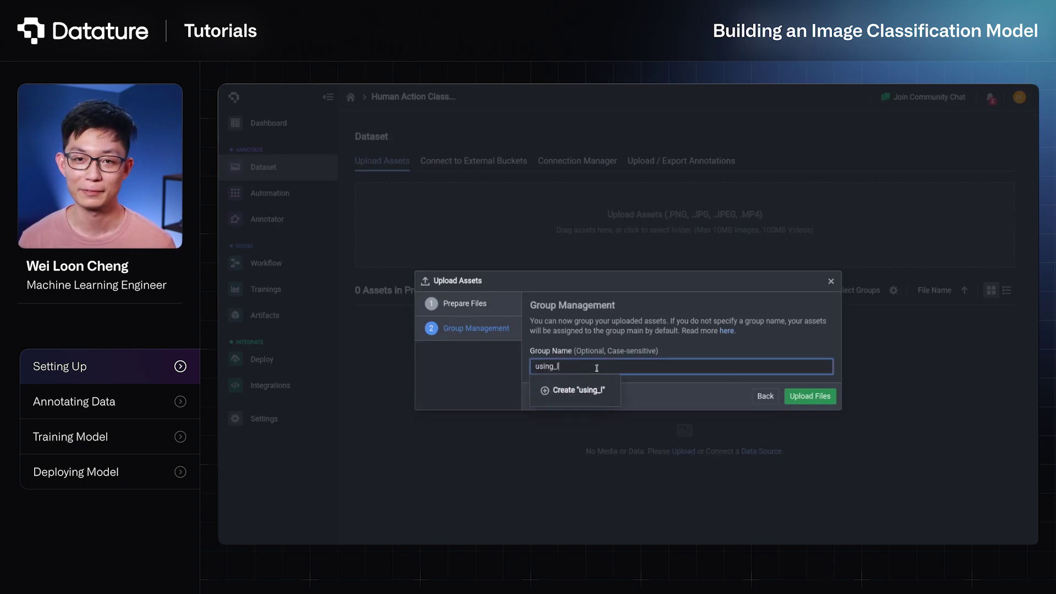
{"action": "left_click", "coordinate": [589, 390]}
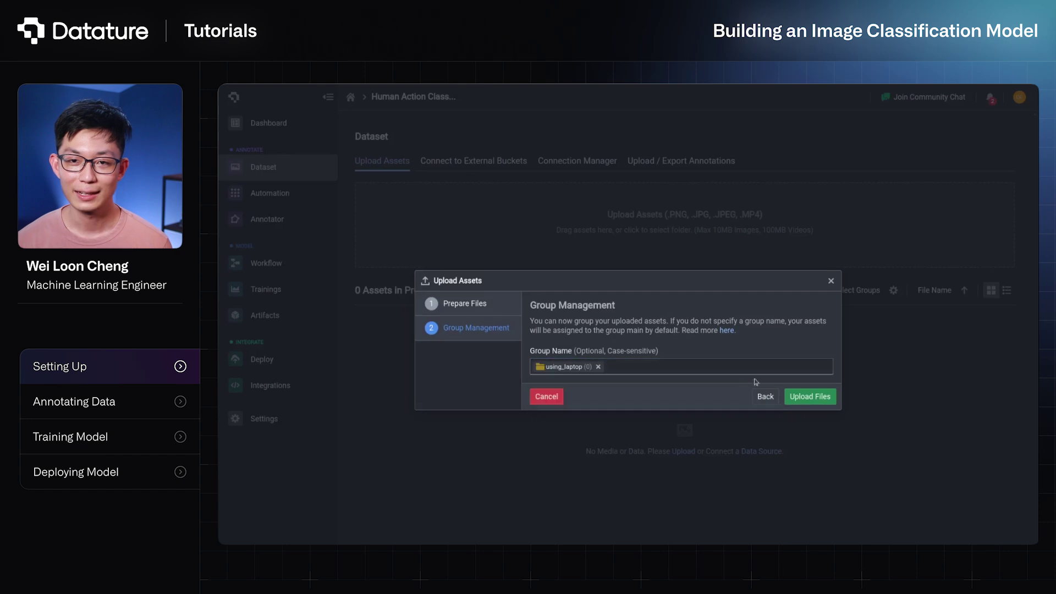
{"action": "left_click", "coordinate": [827, 400]}
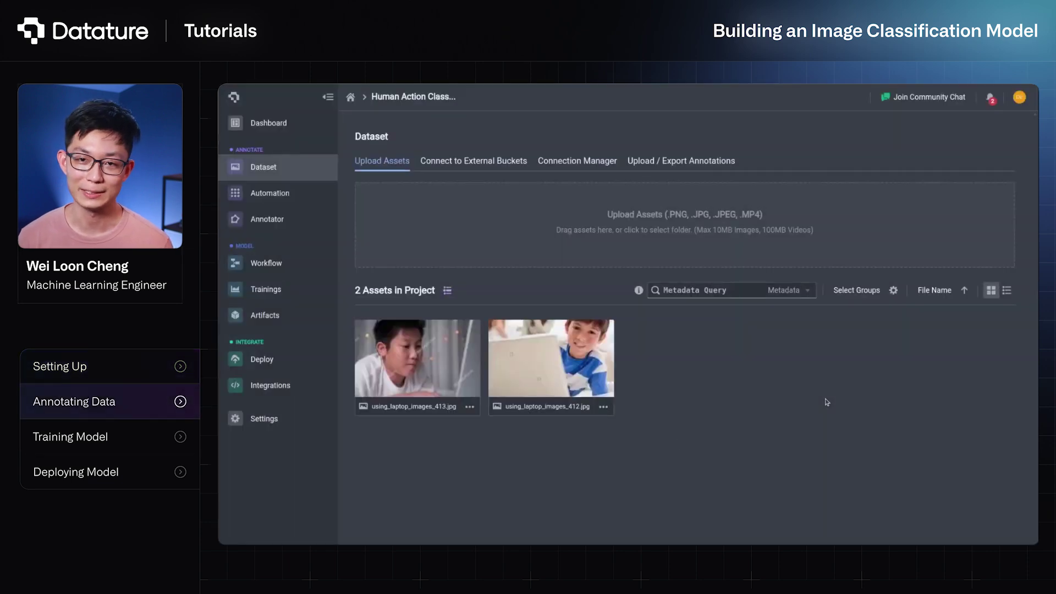
Open the project's Annotator and add a custom tag named using_laptop
{"action": "left_click", "coordinate": [297, 221]}
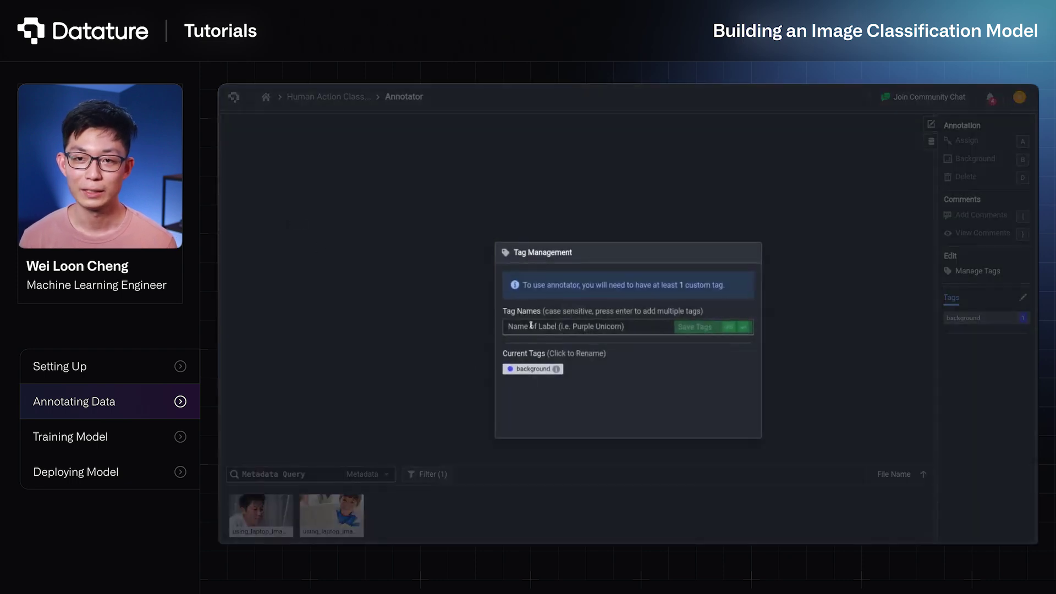
{"action": "left_click", "coordinate": [538, 328]}
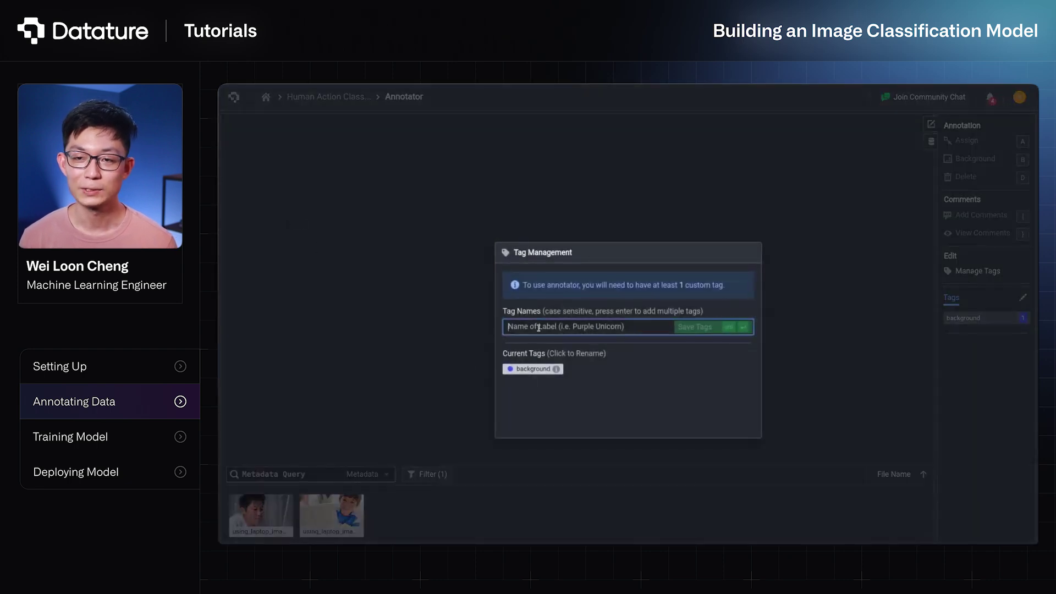
{"action": "type", "text": "using_laptop"}
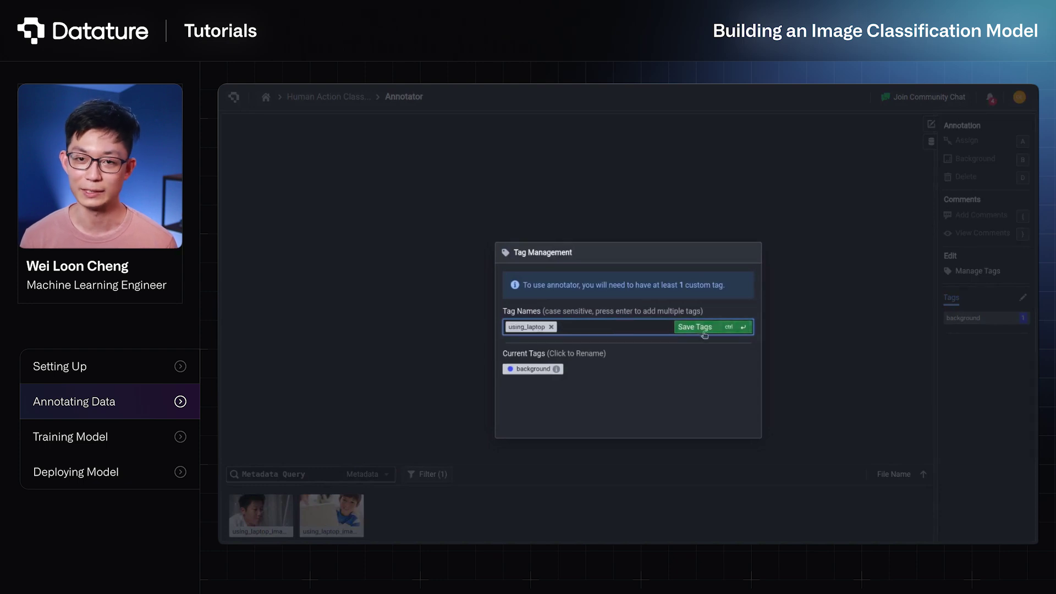
{"action": "left_click", "coordinate": [702, 329]}
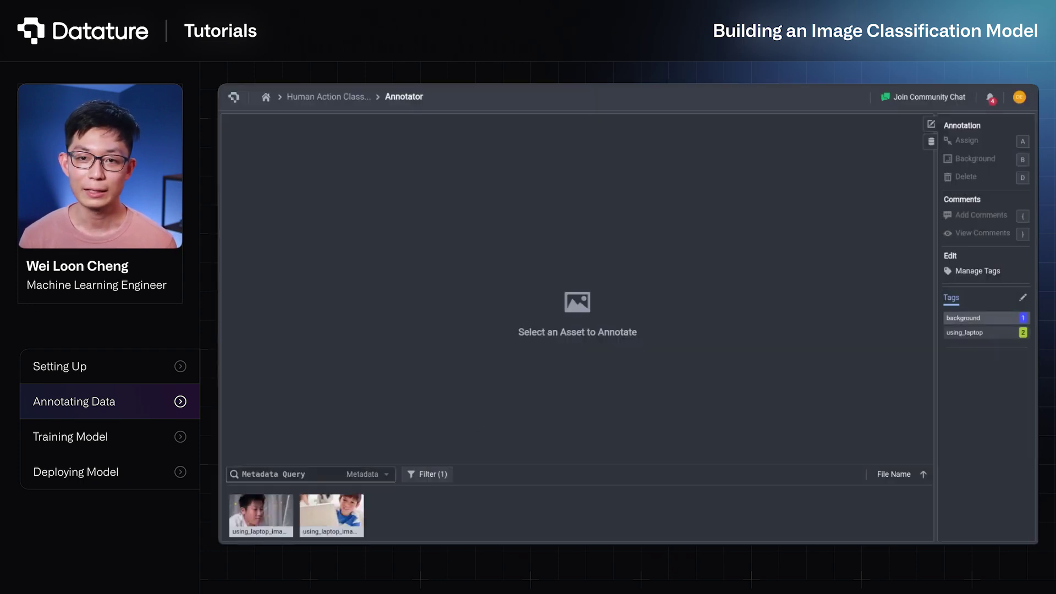
Assign the using_laptop tag to both uploaded images
{"action": "left_click", "coordinate": [261, 515]}
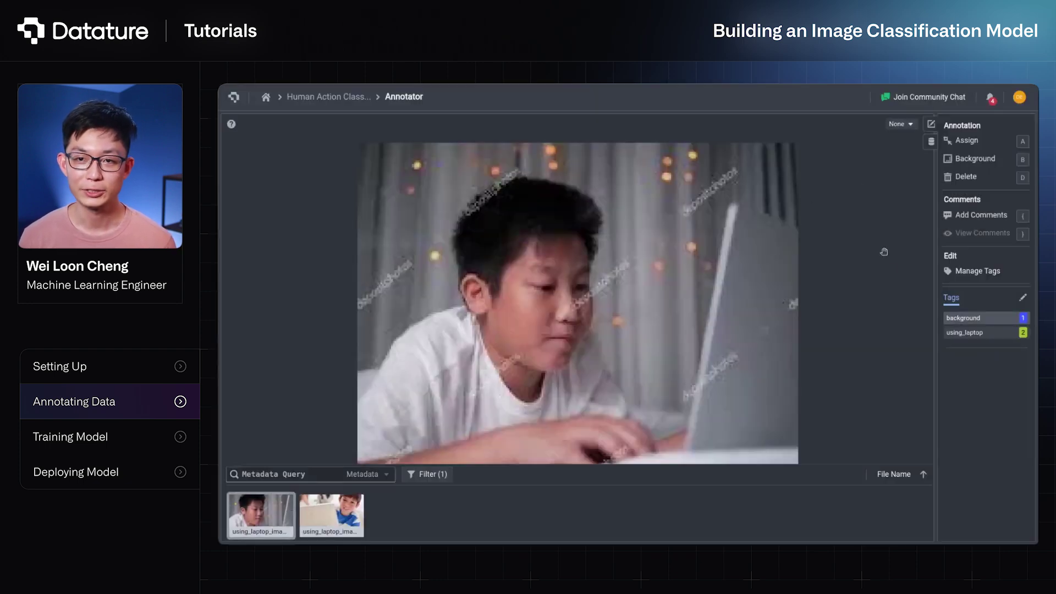
{"action": "key", "text": "2"}
{"action": "left_click", "coordinate": [964, 142]}
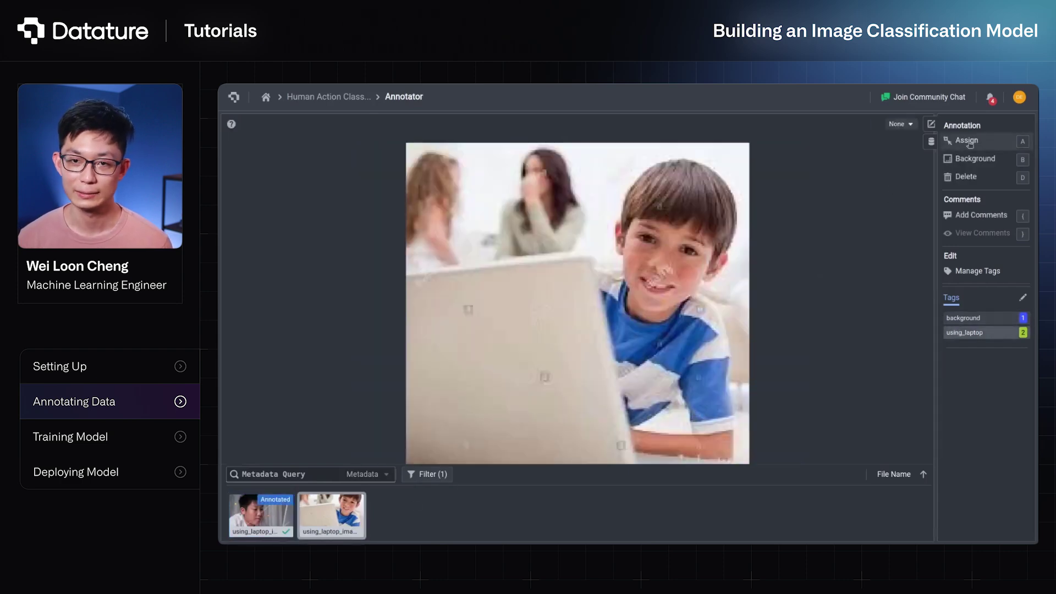
{"action": "left_click", "coordinate": [969, 141]}
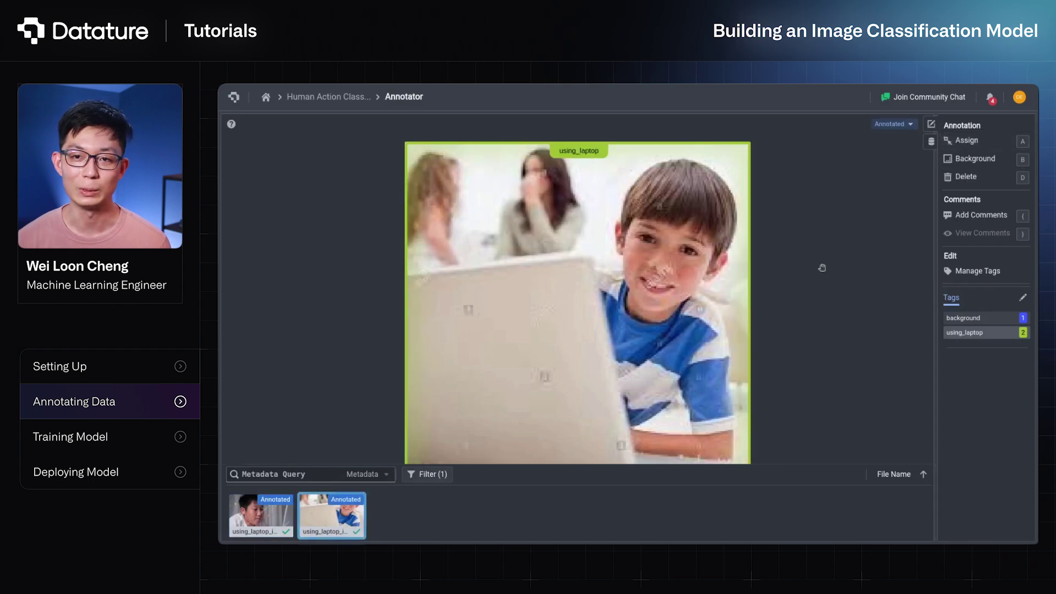
Build a recommended model training workflow for Image Classification with the Small Model size and Fastest Inference Speed optimisation
{"action": "left_click", "coordinate": [330, 98]}
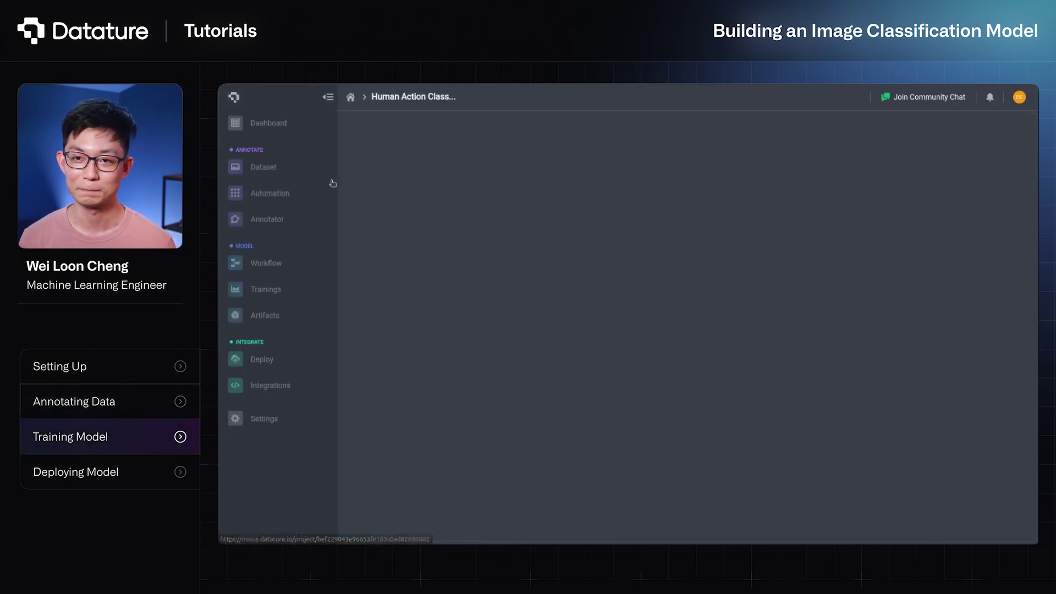
{"action": "left_click", "coordinate": [280, 268]}
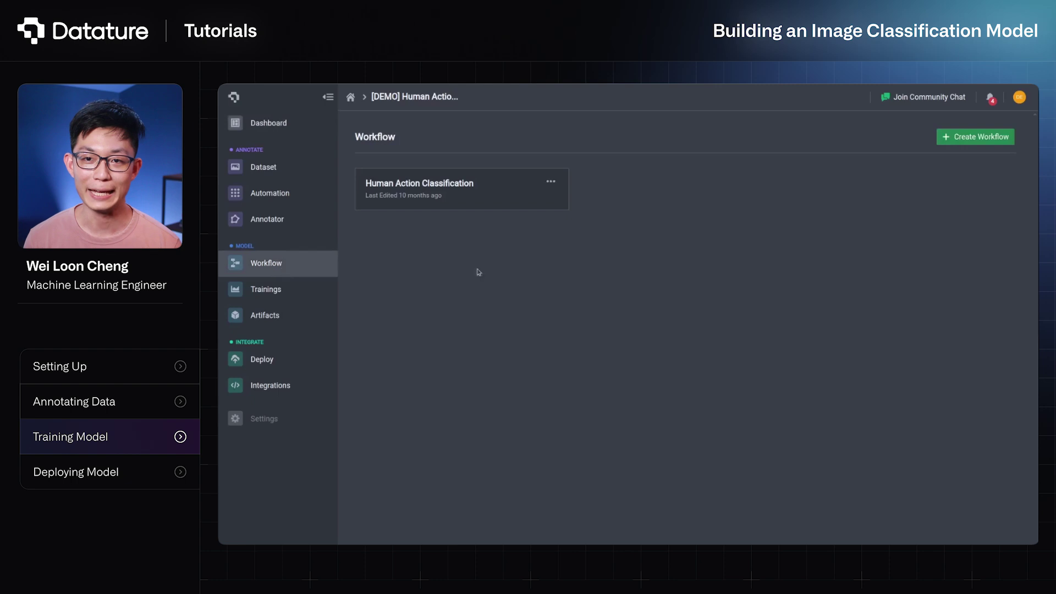
{"action": "left_click", "coordinate": [964, 139]}
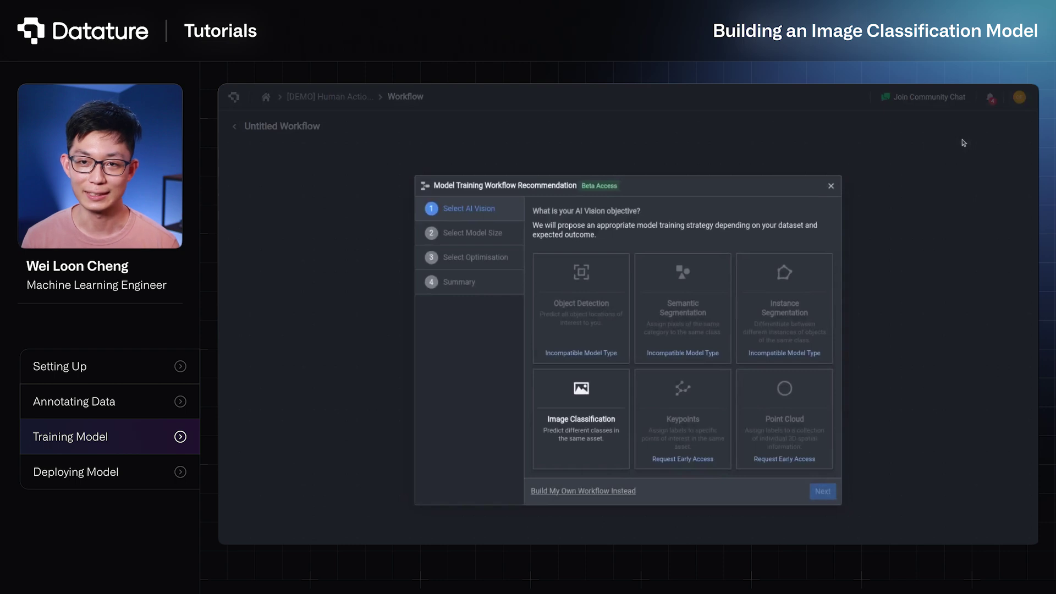
{"action": "left_click", "coordinate": [575, 449]}
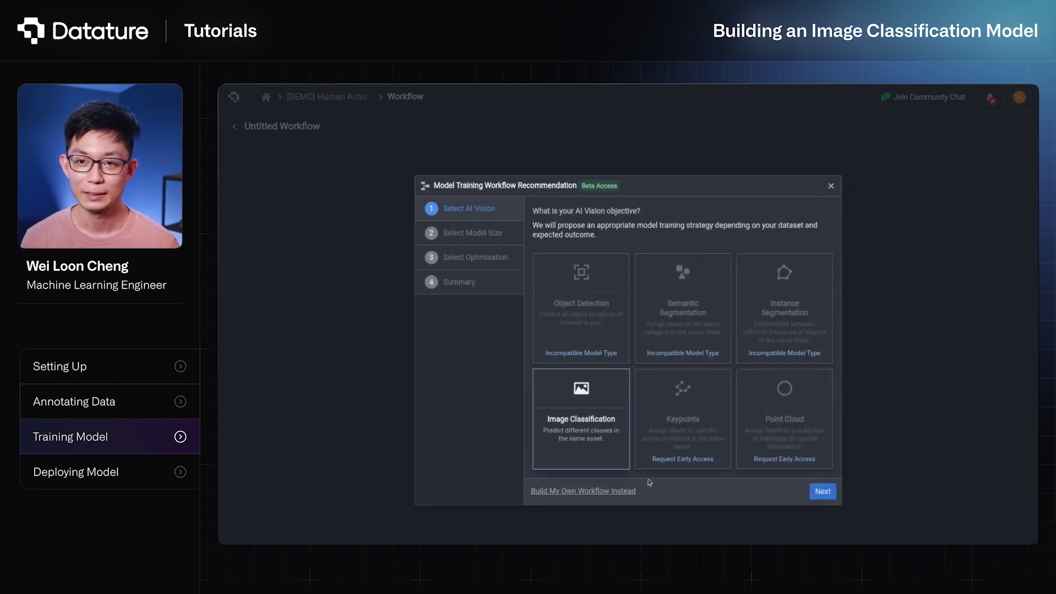
{"action": "left_click", "coordinate": [823, 491]}
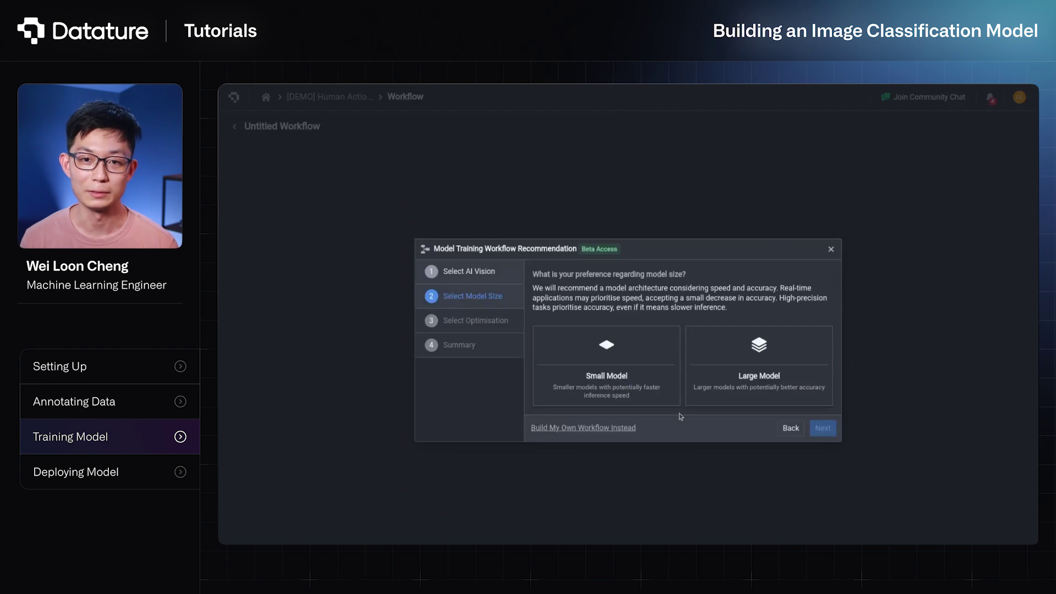
{"action": "left_click", "coordinate": [640, 357]}
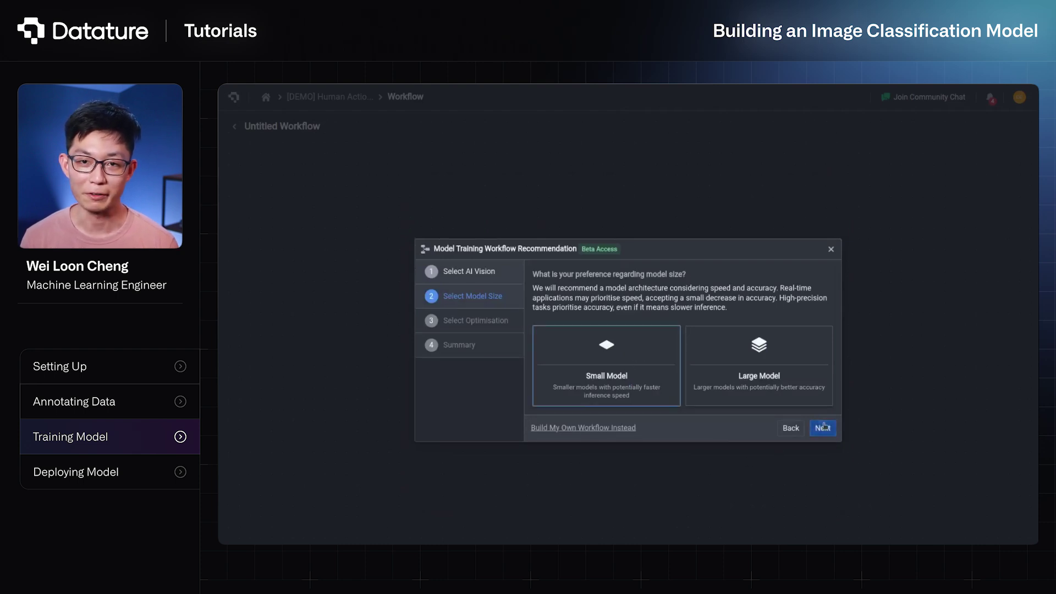
{"action": "left_click", "coordinate": [823, 428]}
{"action": "left_click", "coordinate": [660, 342]}
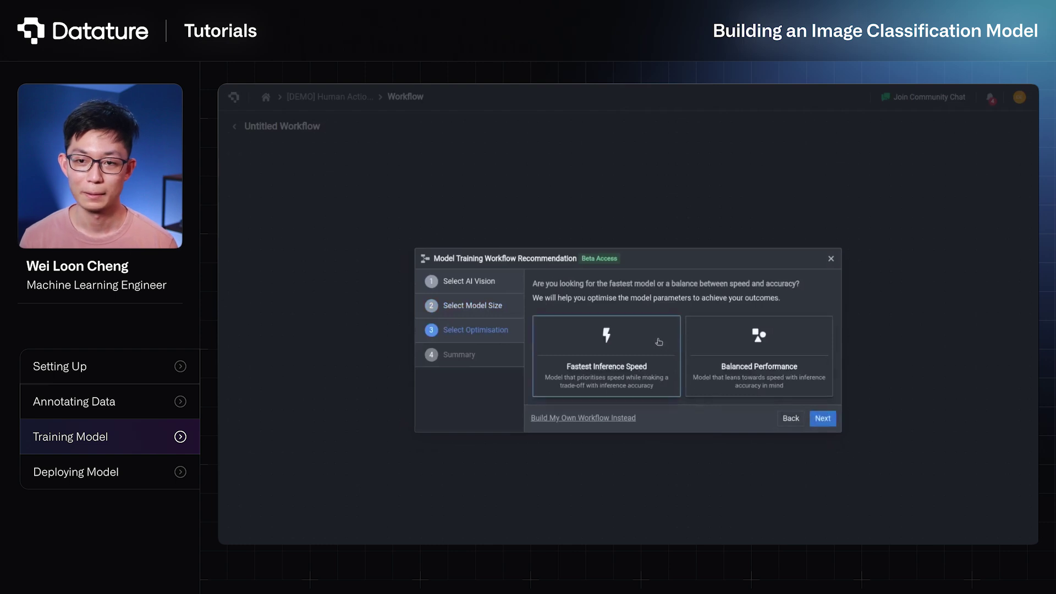
{"action": "left_click", "coordinate": [822, 419]}
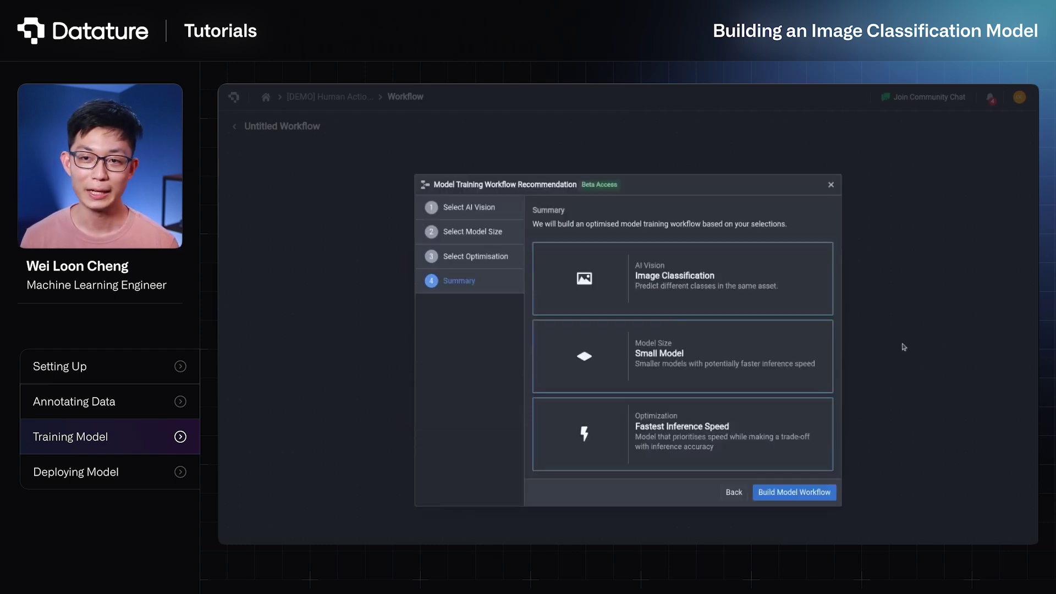
{"action": "left_click", "coordinate": [815, 497]}
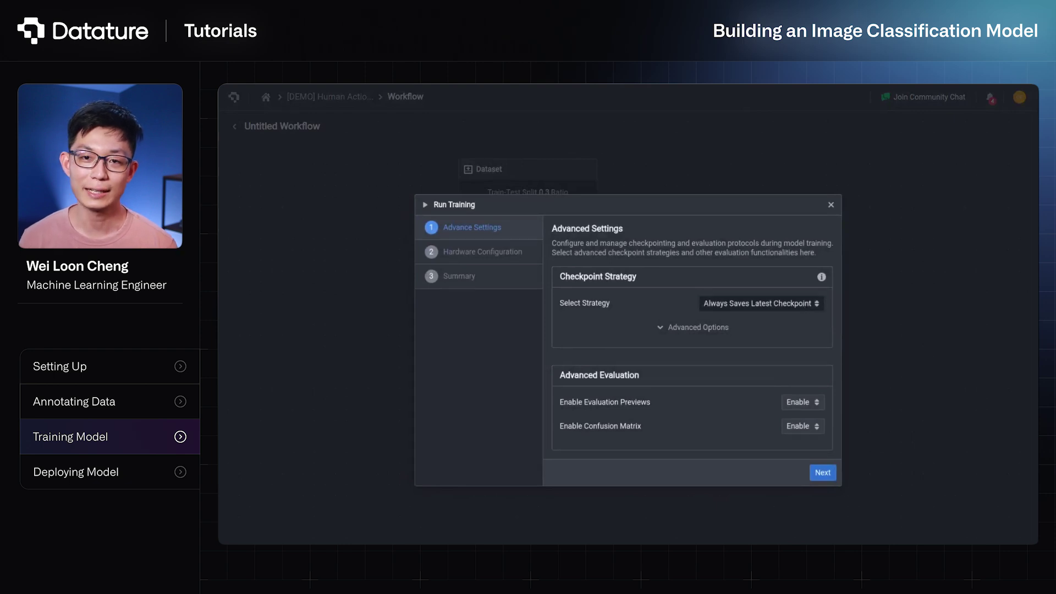
Start training with the Lowest Validation Loss checkpoint strategy on Datature Cloud, using one Nvidia T4 GPU
{"action": "left_click", "coordinate": [750, 330]}
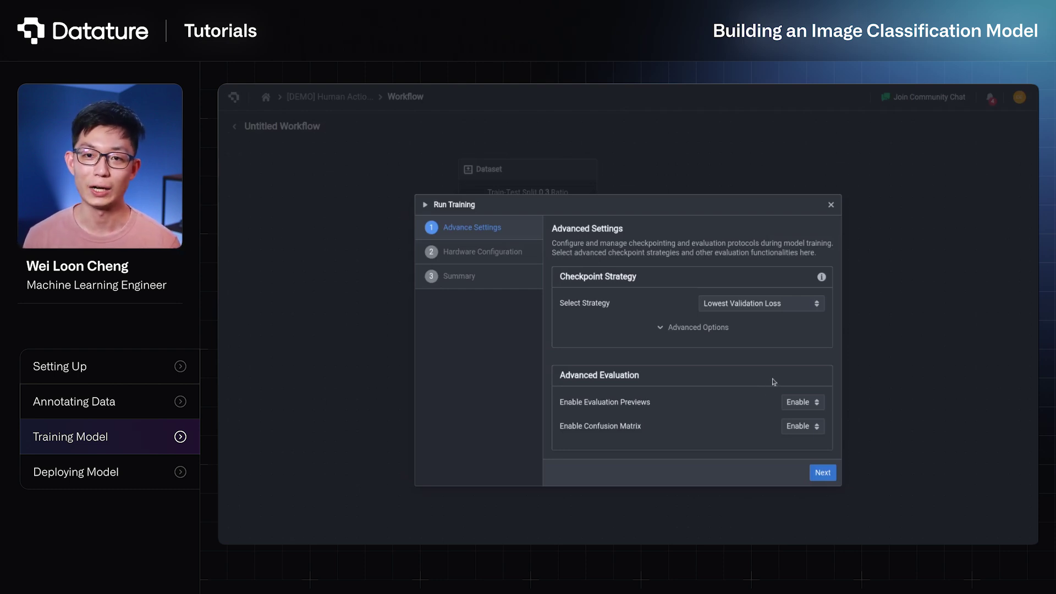
{"action": "left_click", "coordinate": [823, 473]}
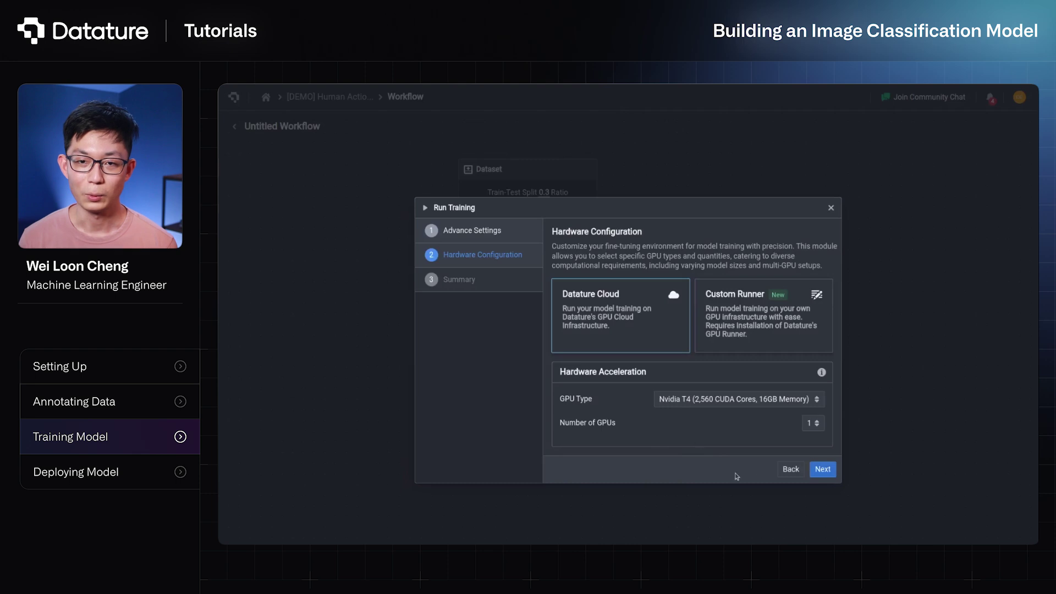
{"action": "left_click", "coordinate": [823, 472]}
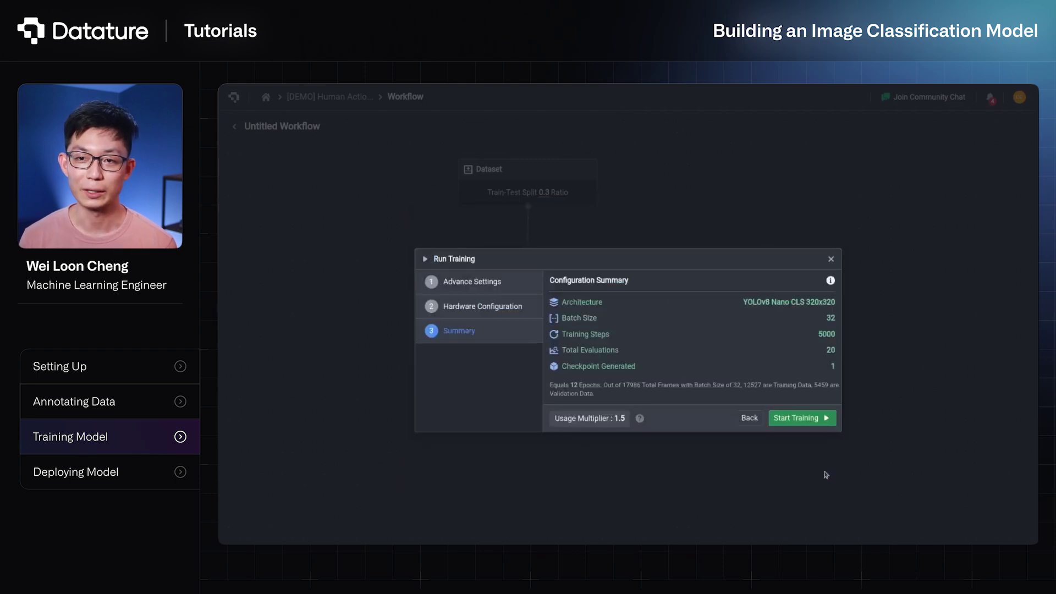
{"action": "left_click", "coordinate": [812, 417]}
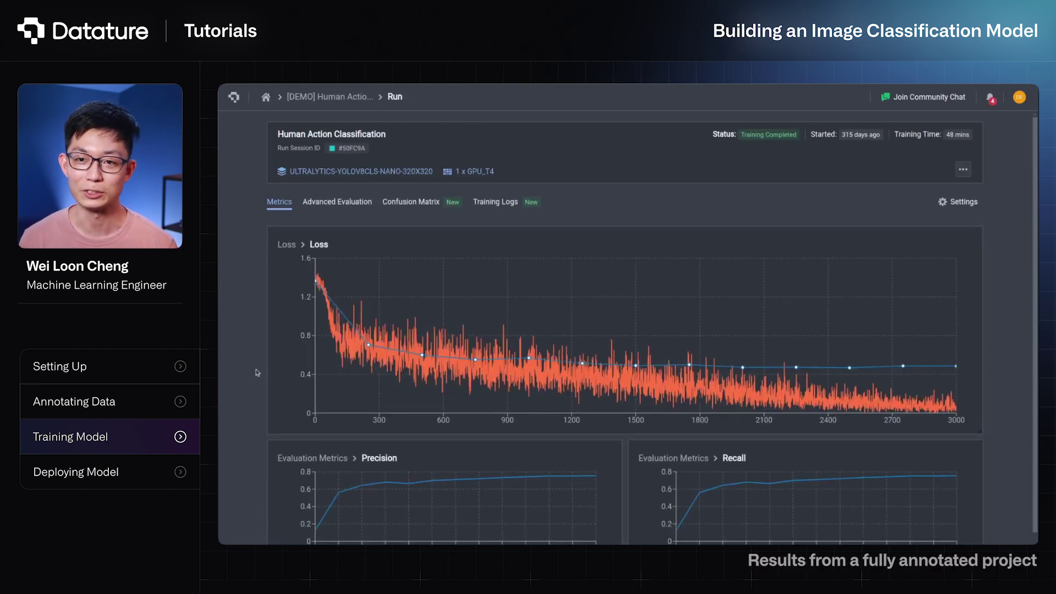
Review the run's metric charts and compare the dancing_images_298.jpg prediction with its ground truth at evaluation checkpoint 12
{"action": "scroll", "coordinate": [256, 373], "scroll_direction": "down", "scroll_amount": 2}
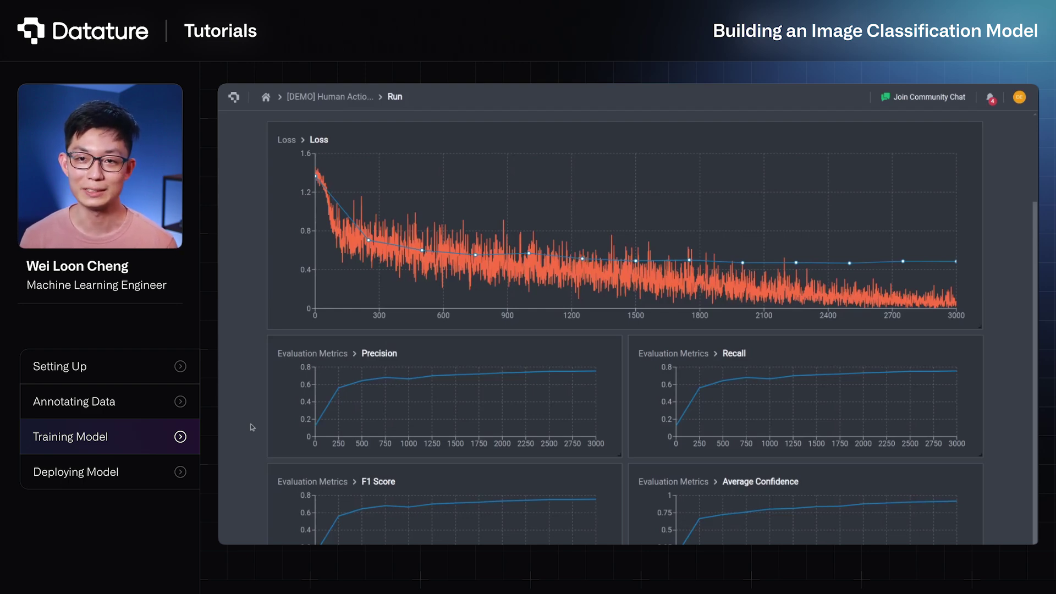
{"action": "scroll", "coordinate": [252, 428], "scroll_direction": "up", "scroll_amount": 2}
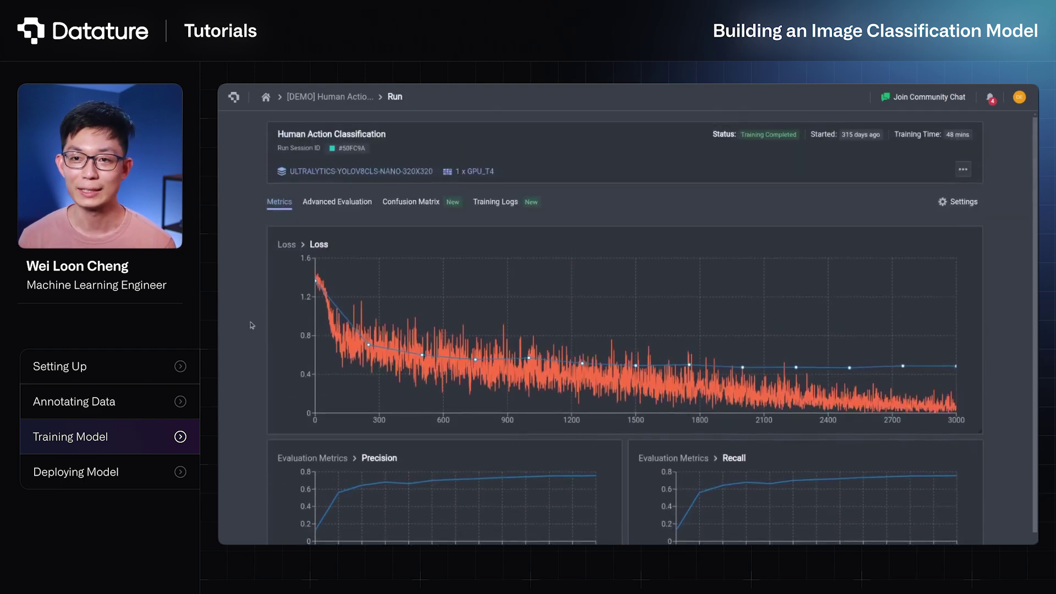
{"action": "left_click", "coordinate": [345, 205]}
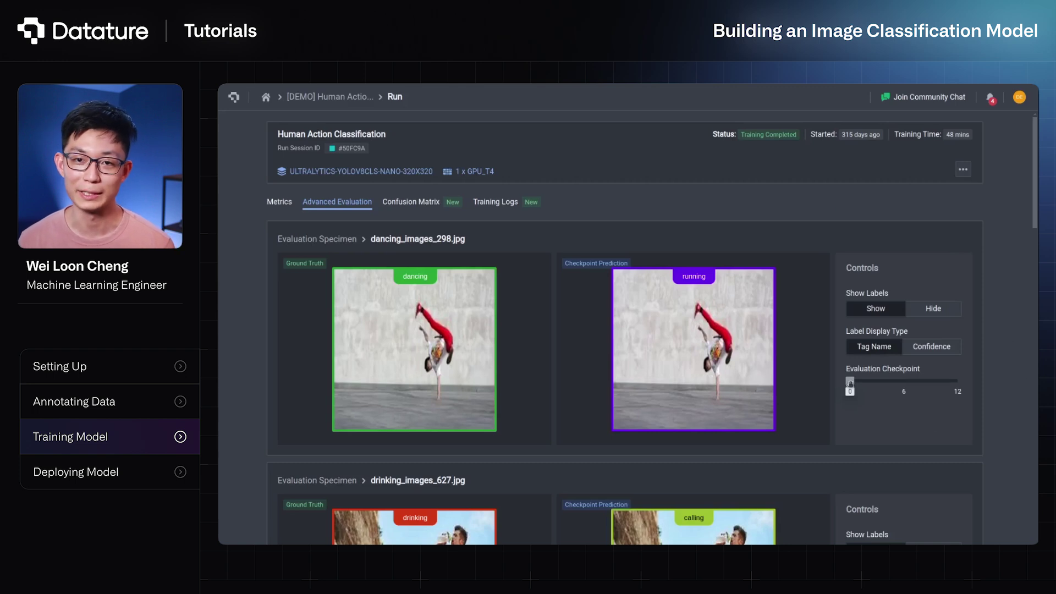
{"action": "left_click_drag", "start_coordinate": [850, 383], "coordinate": [958, 388]}
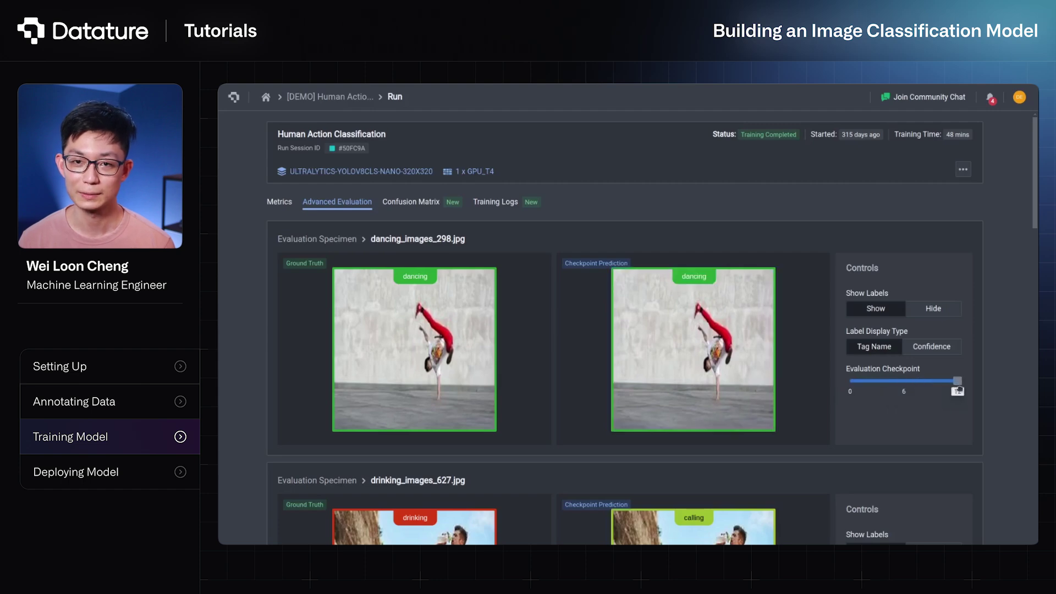
View the run's confusion matrix with values as percentages and open its training logs
{"action": "left_click", "coordinate": [425, 204]}
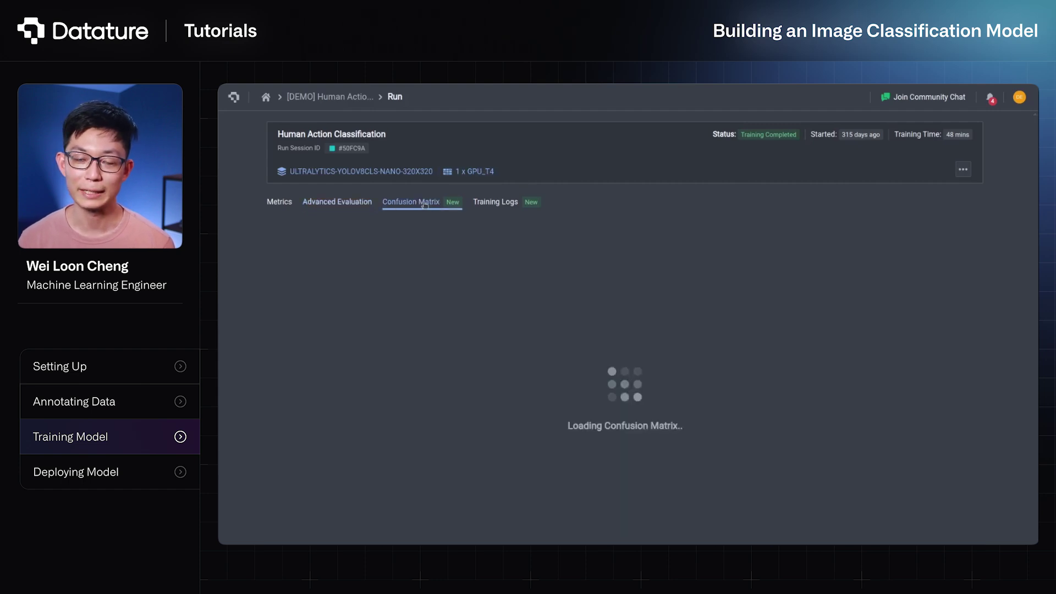
{"action": "scroll", "coordinate": [1006, 245], "scroll_direction": "down", "scroll_amount": 1}
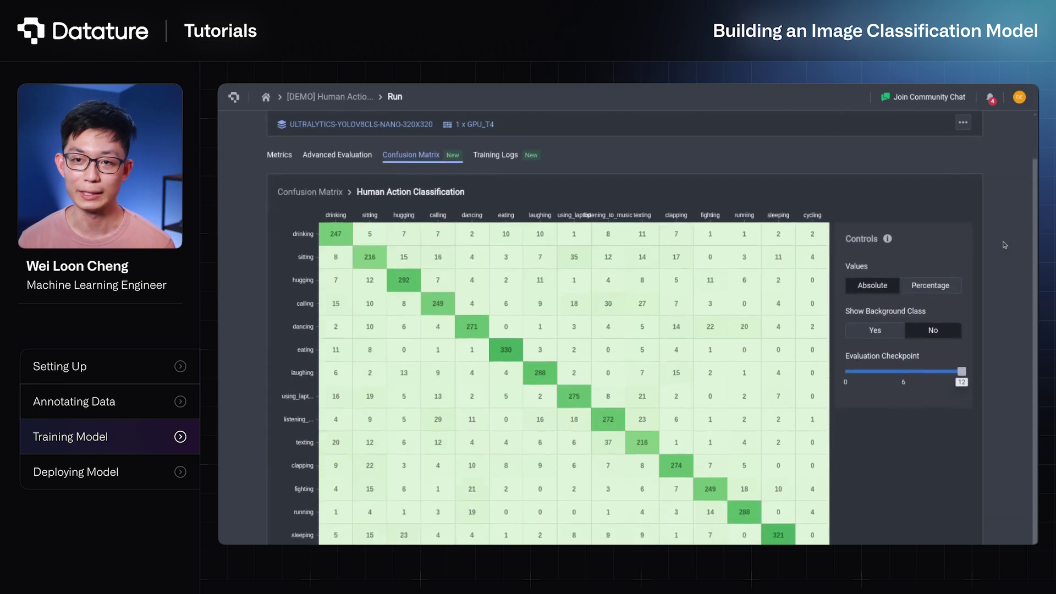
{"action": "left_click", "coordinate": [951, 285]}
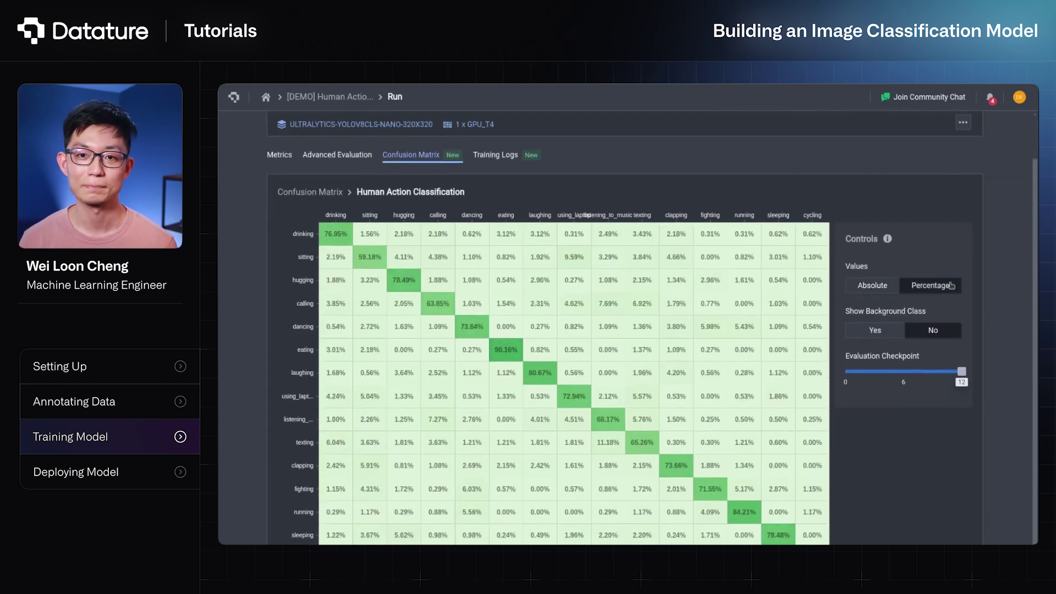
{"action": "left_click", "coordinate": [508, 156]}
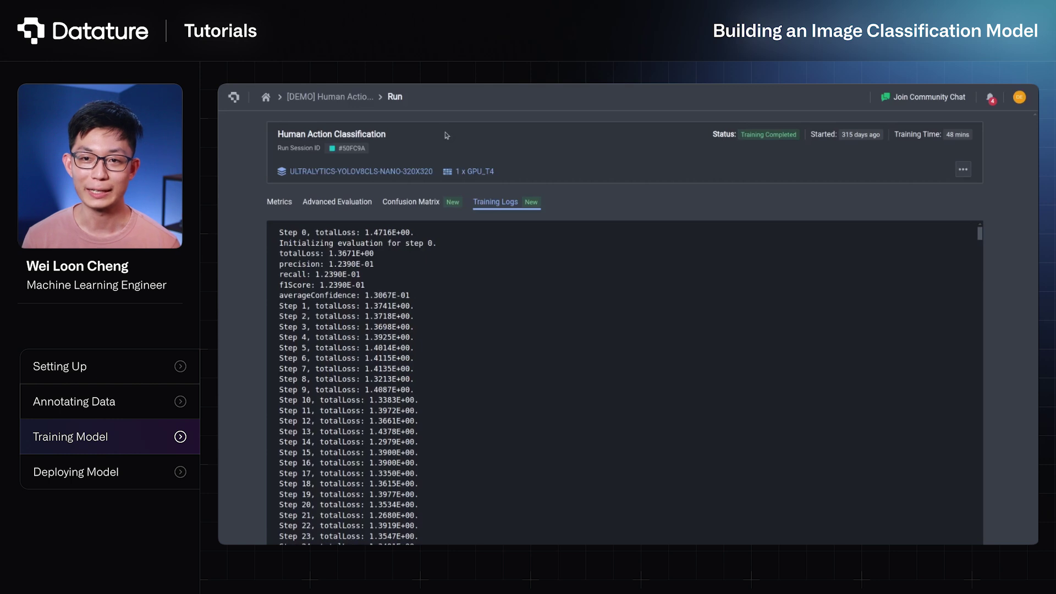
Examine the export formats for the project's ckpt-12 Human Action Classification artifact, including the advanced export options of the CoreML model
{"action": "left_click", "coordinate": [355, 98]}
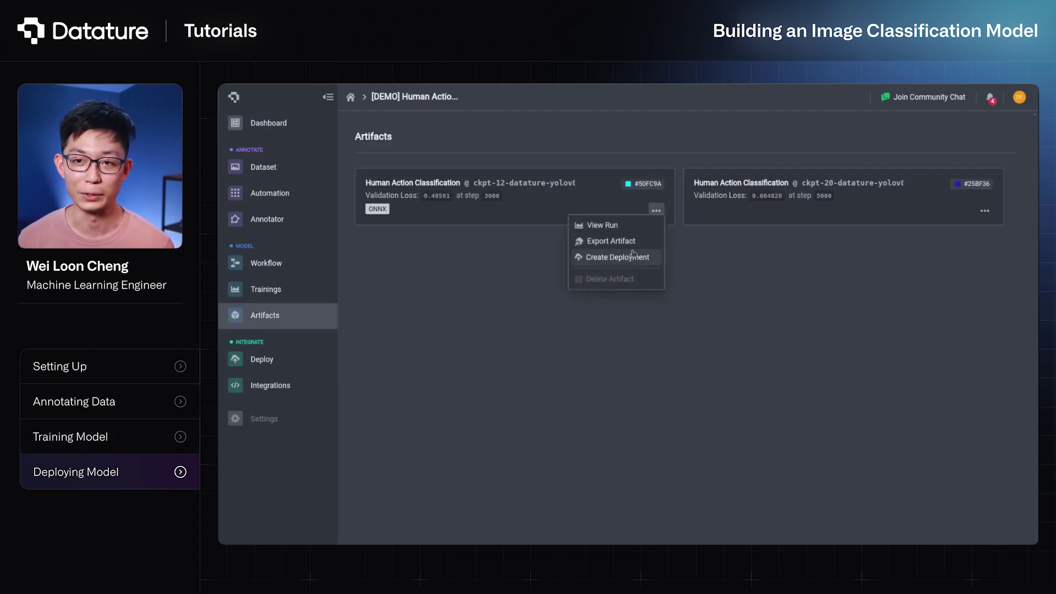
{"action": "left_click", "coordinate": [611, 242]}
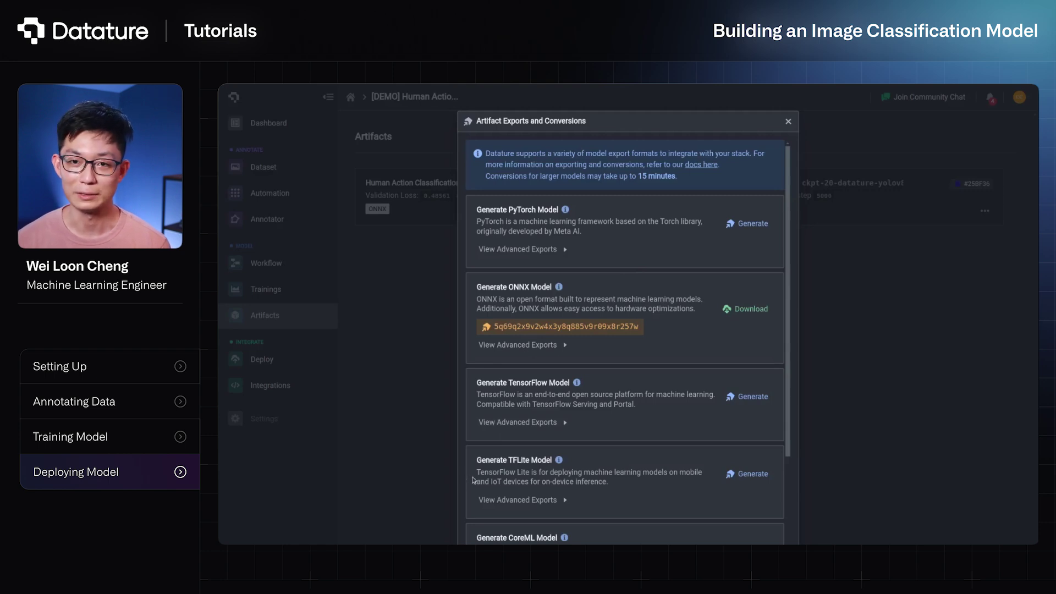
{"action": "scroll", "coordinate": [472, 482], "scroll_direction": "down", "scroll_amount": 2}
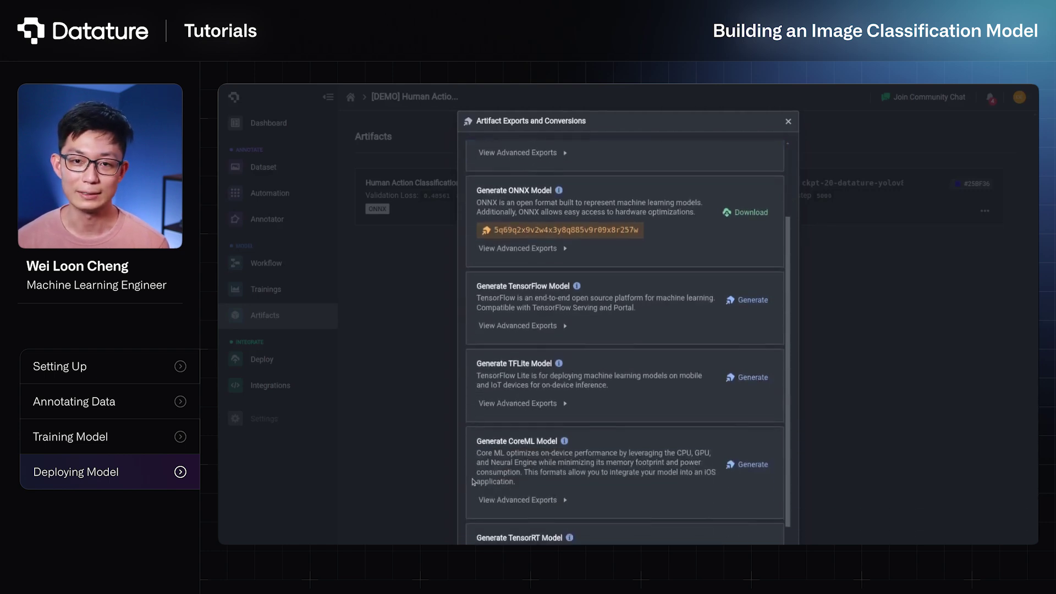
{"action": "scroll", "coordinate": [472, 481], "scroll_direction": "down", "scroll_amount": 1}
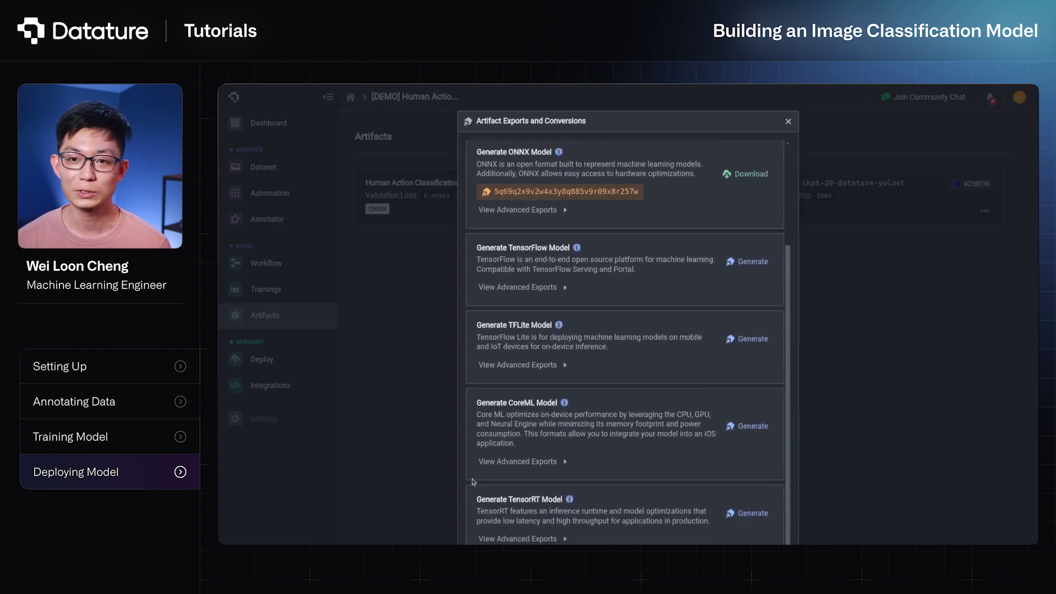
{"action": "left_click", "coordinate": [529, 468]}
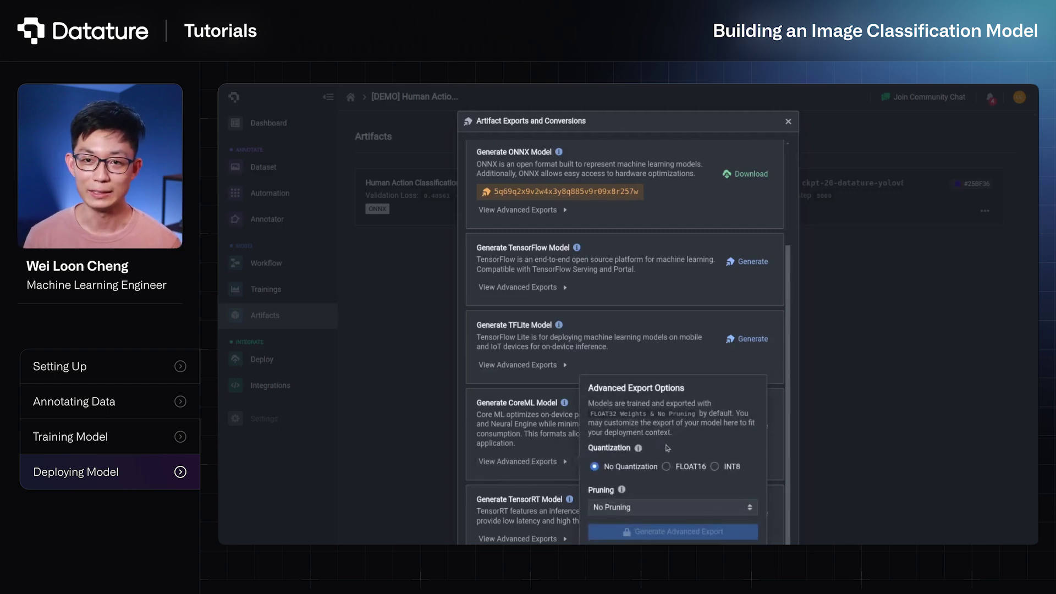
{"action": "left_click", "coordinate": [833, 430]}
Inspect the deployment creation settings for the ckpt-12 artifact and close them without creating a deployment
{"action": "left_click", "coordinate": [658, 214]}
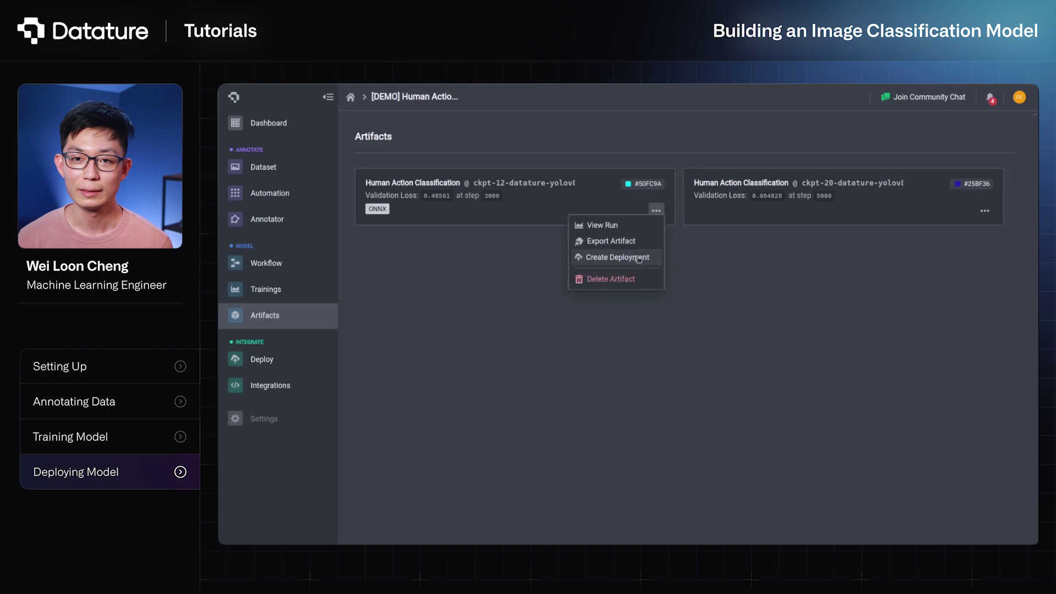
{"action": "left_click", "coordinate": [654, 263]}
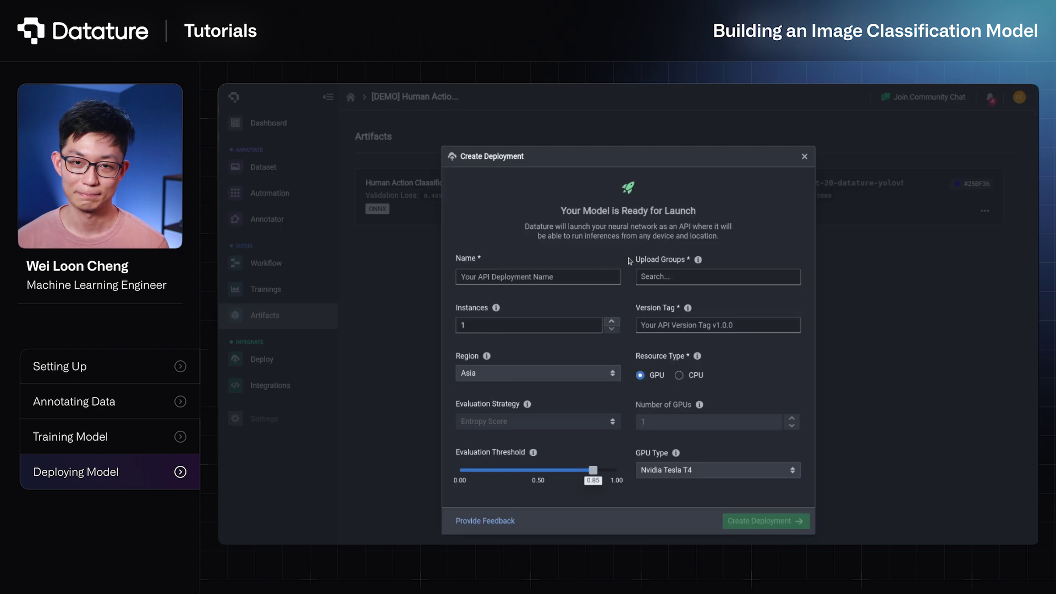
{"action": "left_click", "coordinate": [415, 471]}
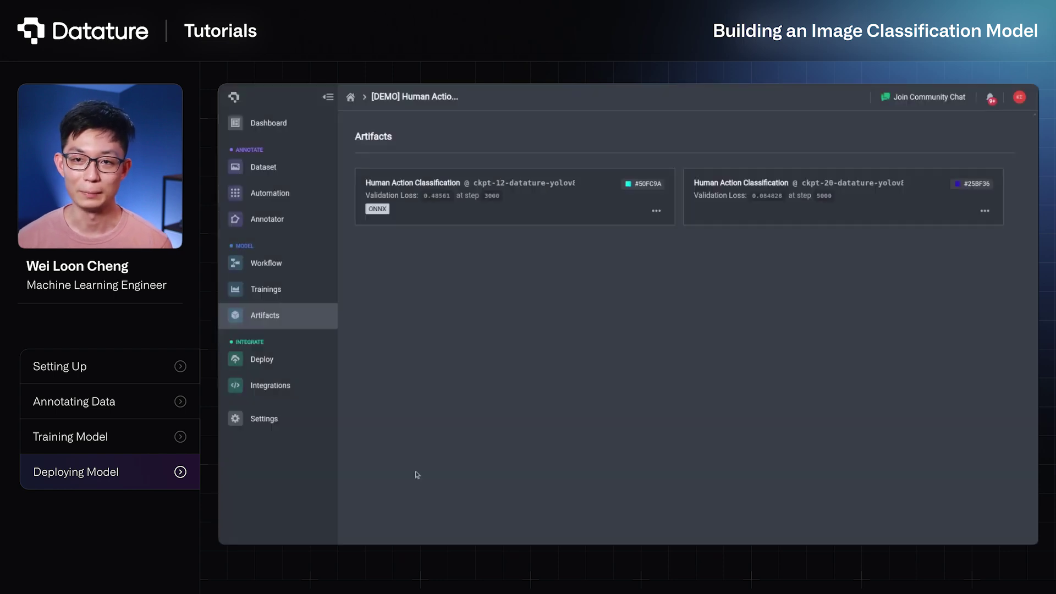
View the project's integration instructions for the Datature Python SDK and the Datature CLI
{"action": "left_click", "coordinate": [285, 388]}
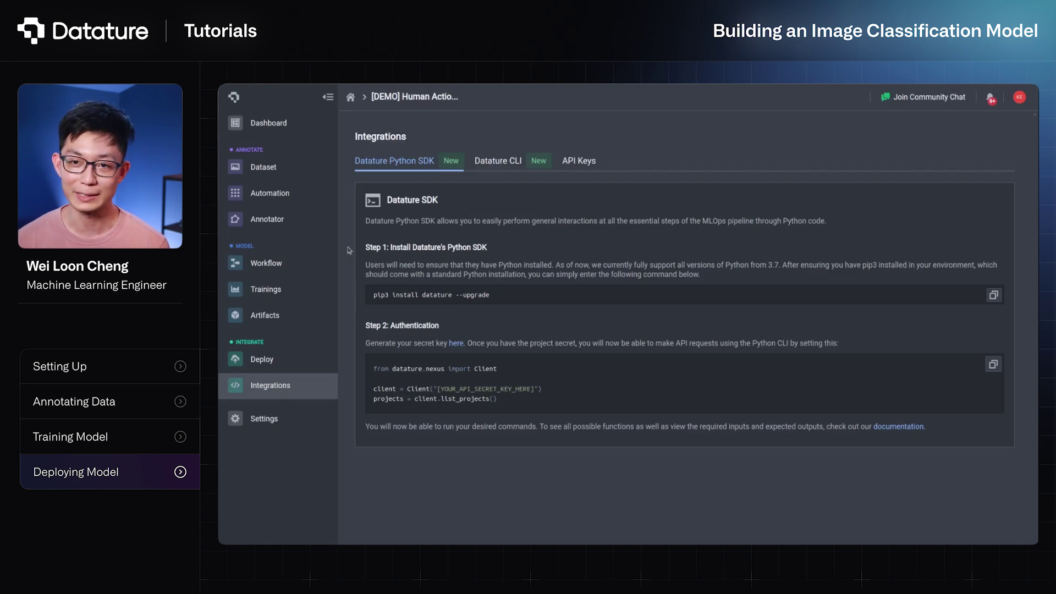
{"action": "left_click", "coordinate": [501, 164]}
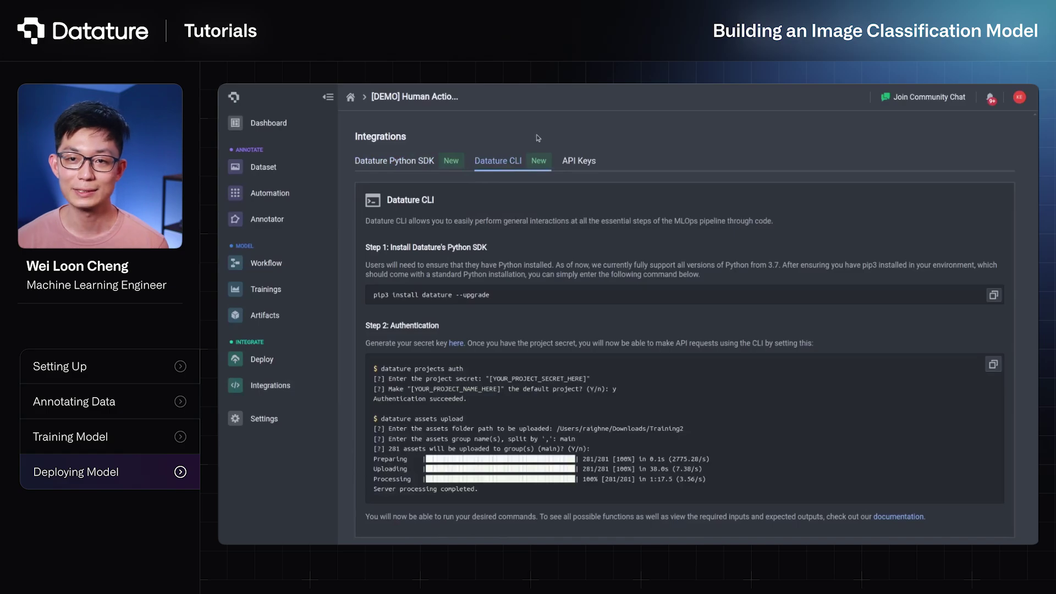